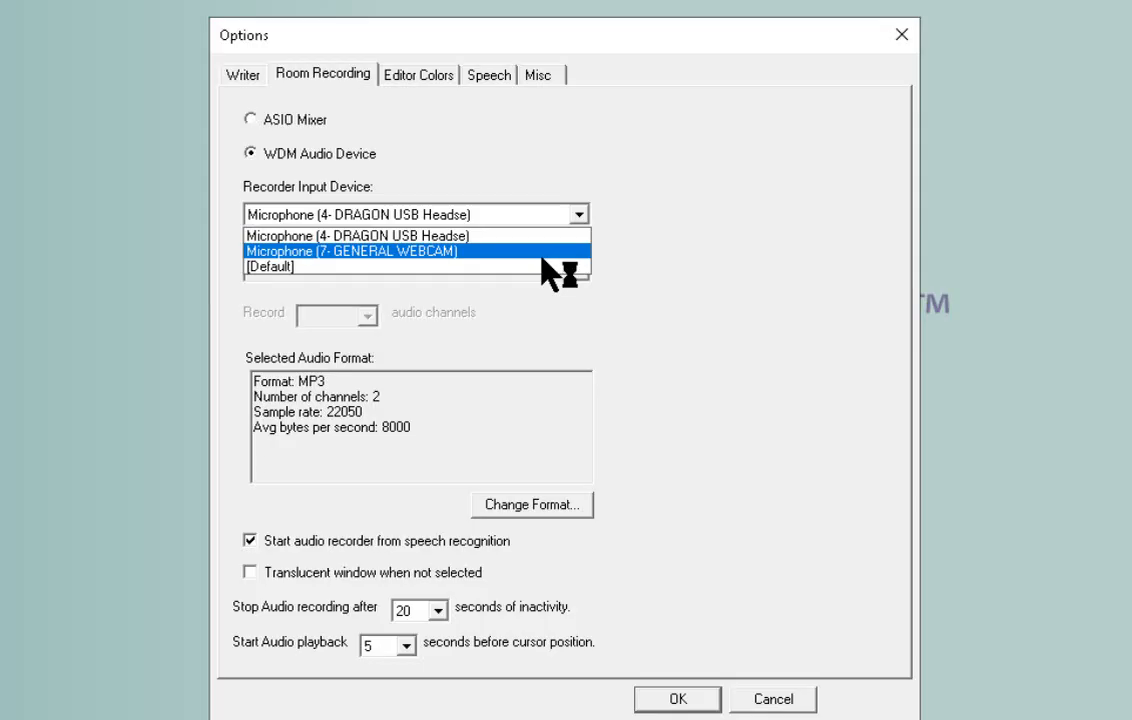
# - Set the room recorder's input device to Microphone (7- GENERAL WEBCAM) and accept the options
pyautogui.click(543, 252)
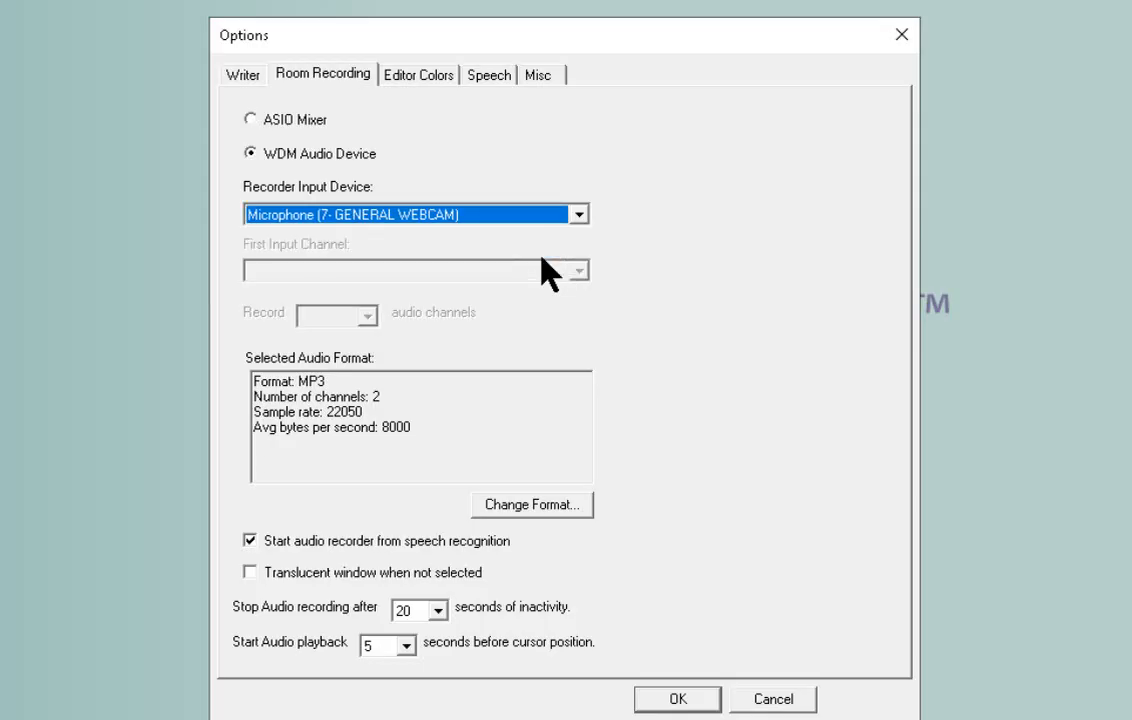
pyautogui.click(676, 700)
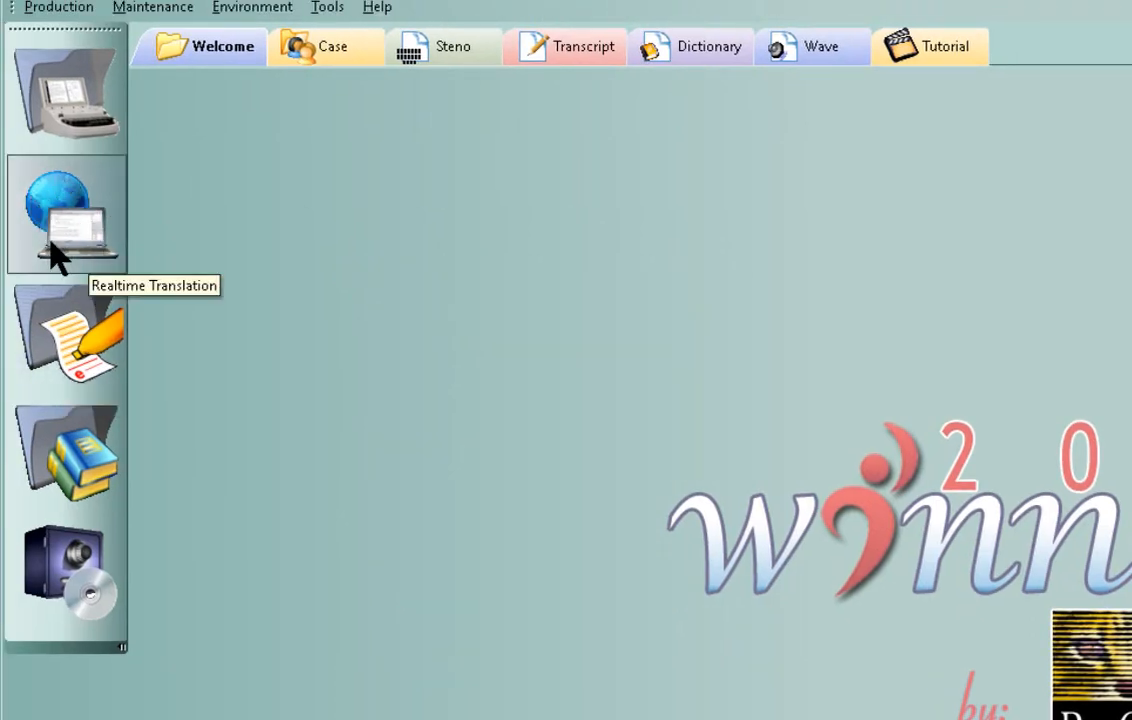
# - In the realtime translation preferences, set the steno writer to None and enable Speech Input, leaving it Suspended
pyautogui.click(70, 238)
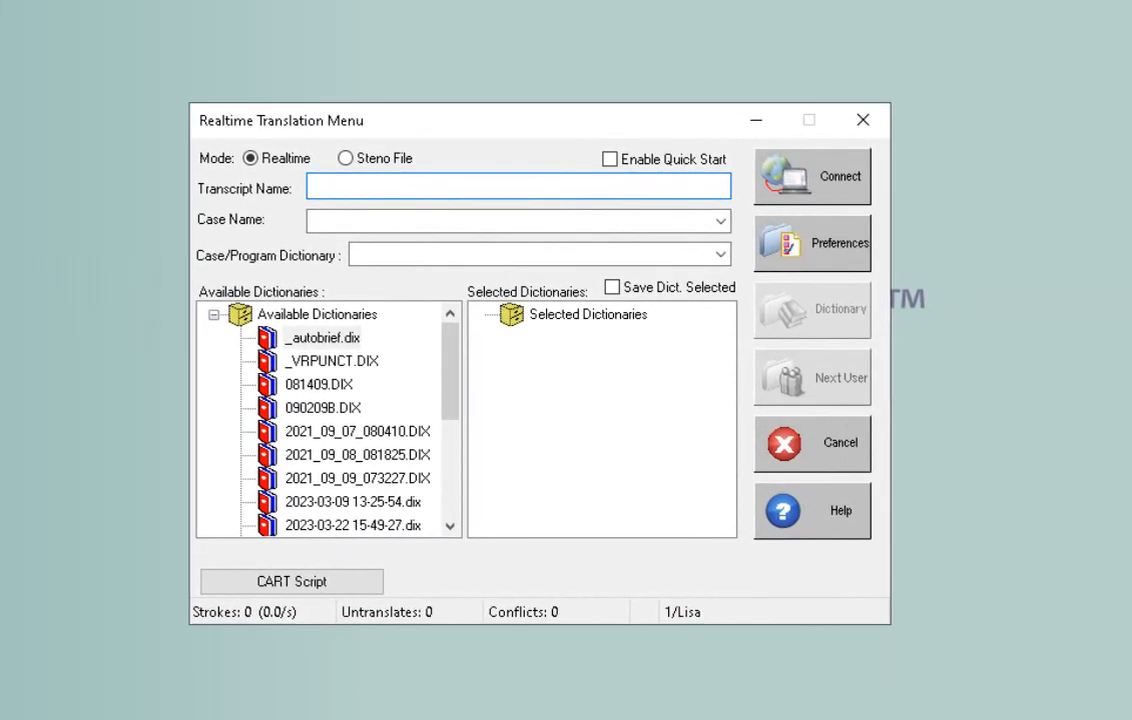
pyautogui.click(808, 258)
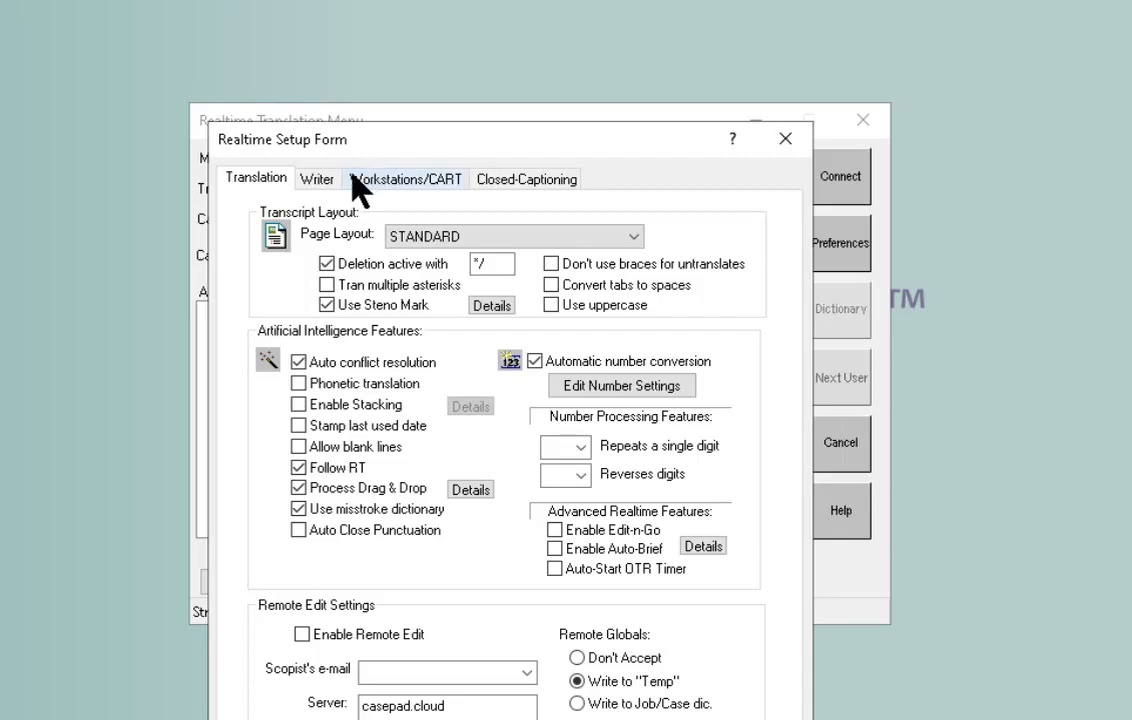
pyautogui.click(318, 180)
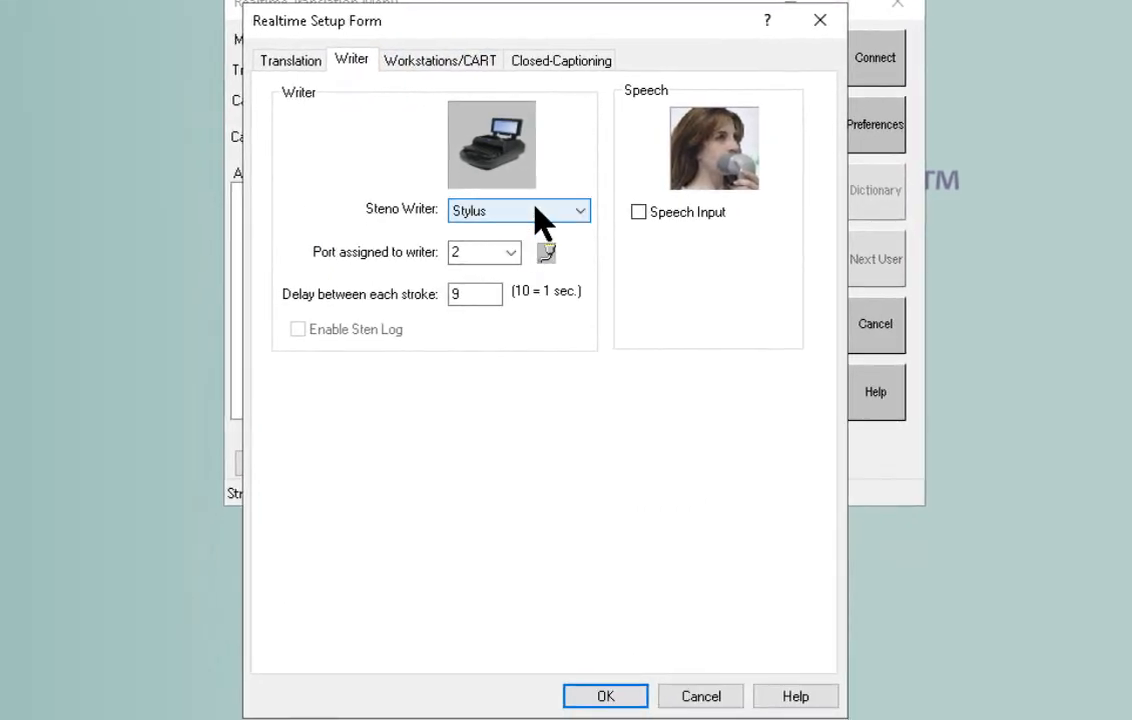
pyautogui.click(538, 214)
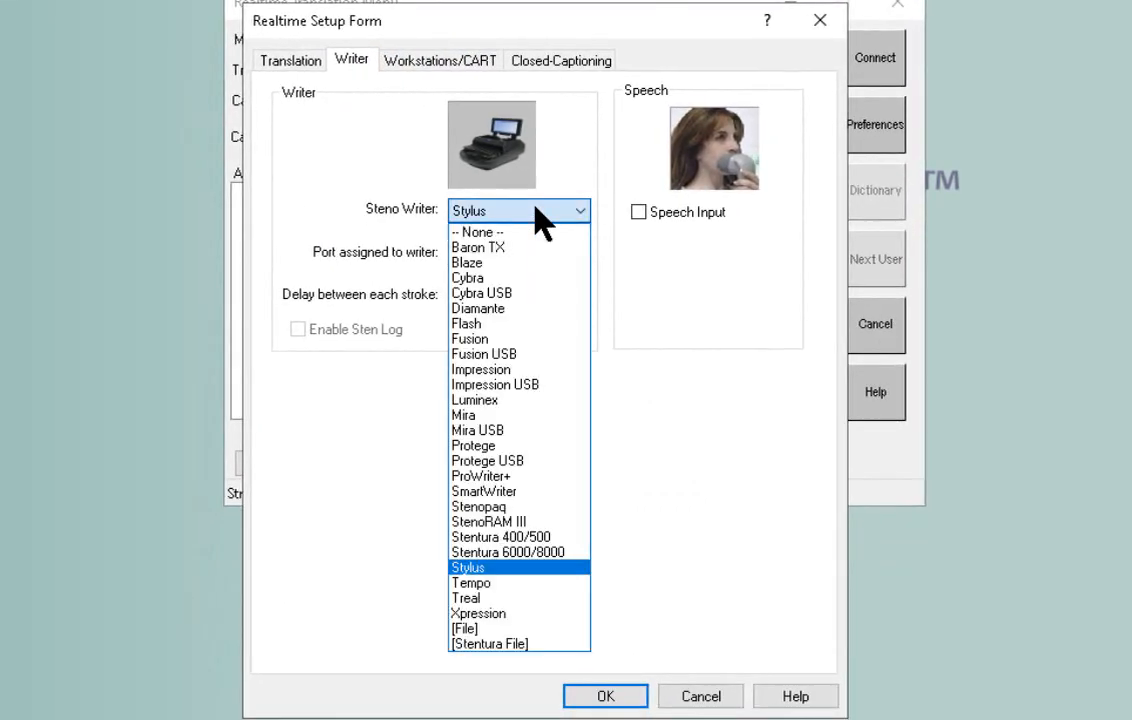
pyautogui.click(492, 231)
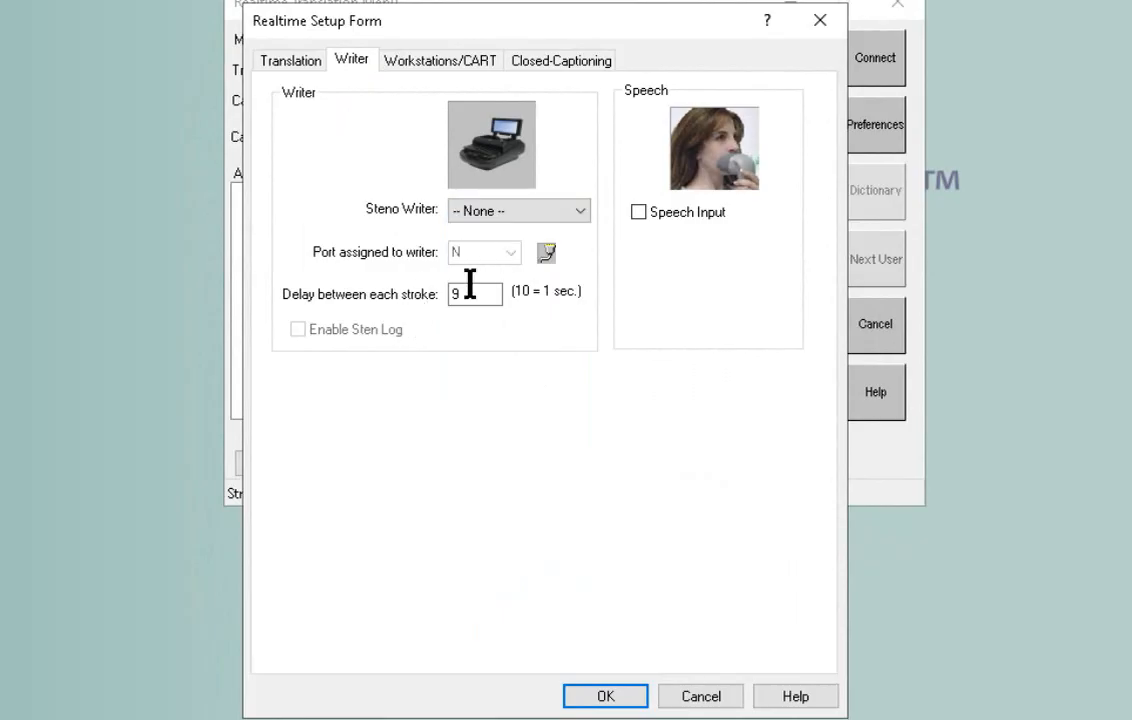
pyautogui.click(639, 213)
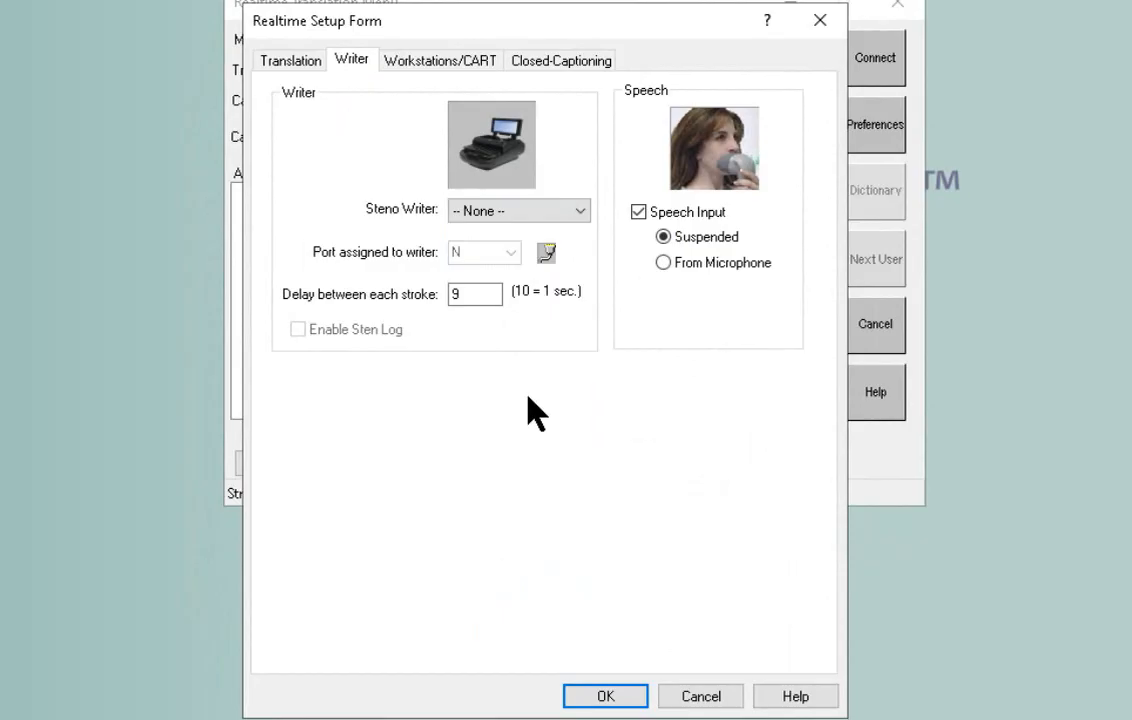
pyautogui.click(602, 700)
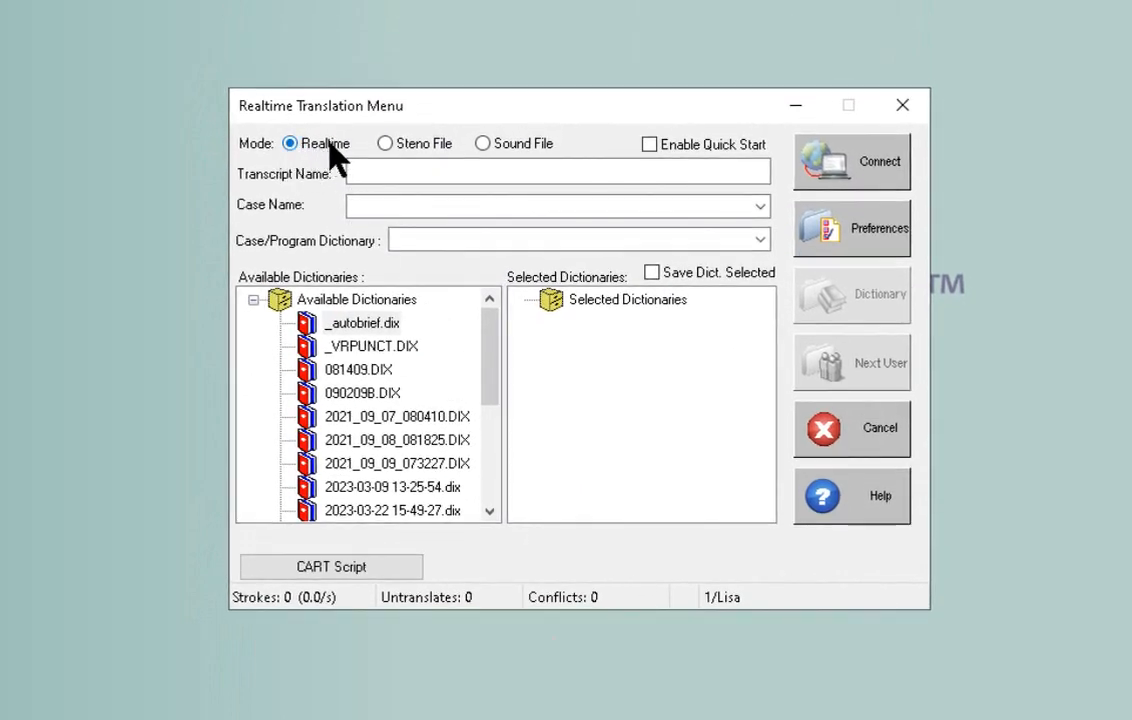
# - Name the realtime transcript "California v Gonzalez", connect, and accept the voice setup instructions
pyautogui.click(378, 170)
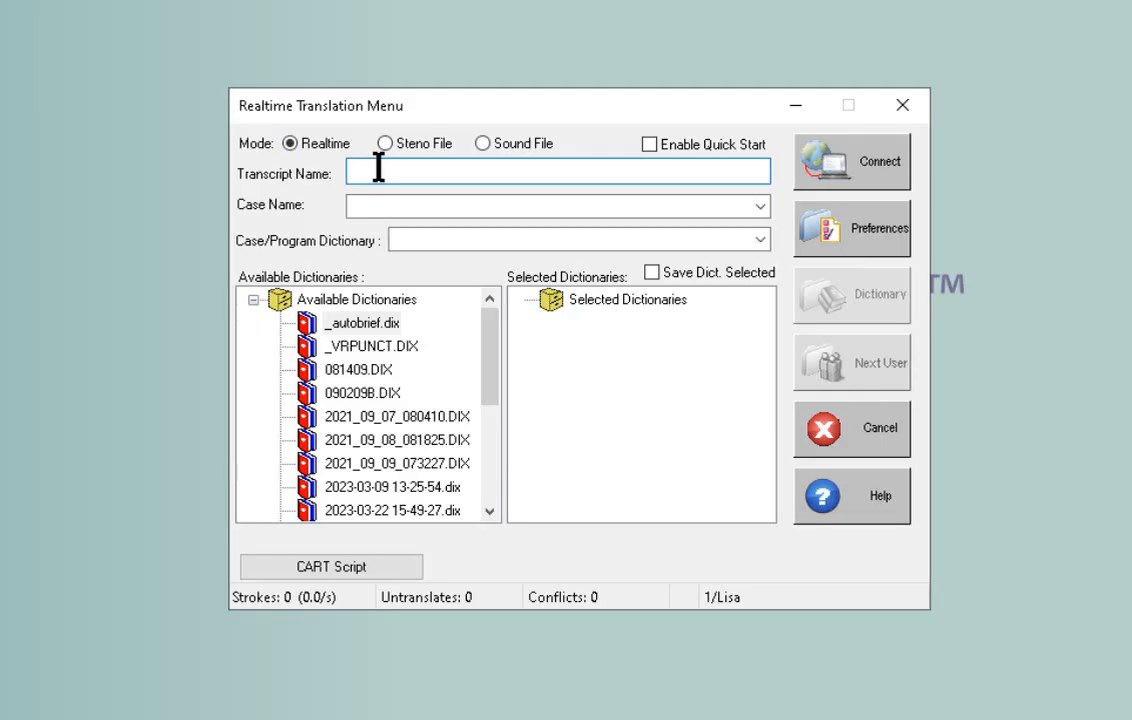
pyautogui.write('California')
pyautogui.press('BackSpace')
pyautogui.press('BackSpace')
pyautogui.write('a v Gonzalez')
pyautogui.click(852, 180)
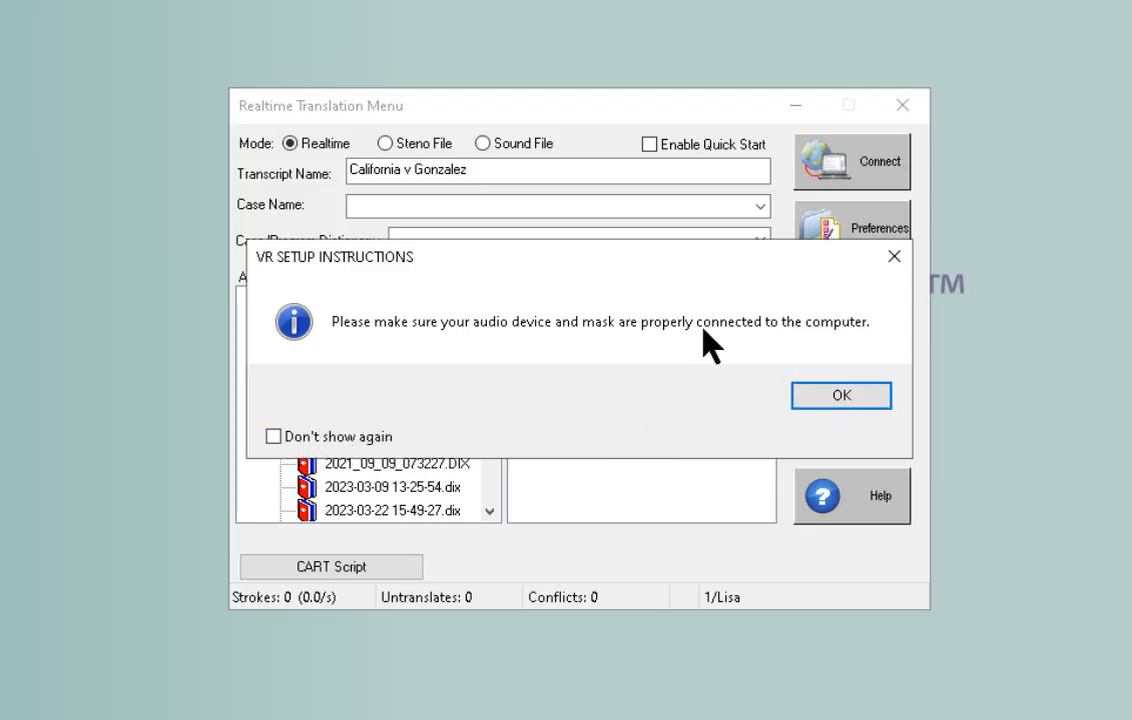
pyautogui.click(838, 398)
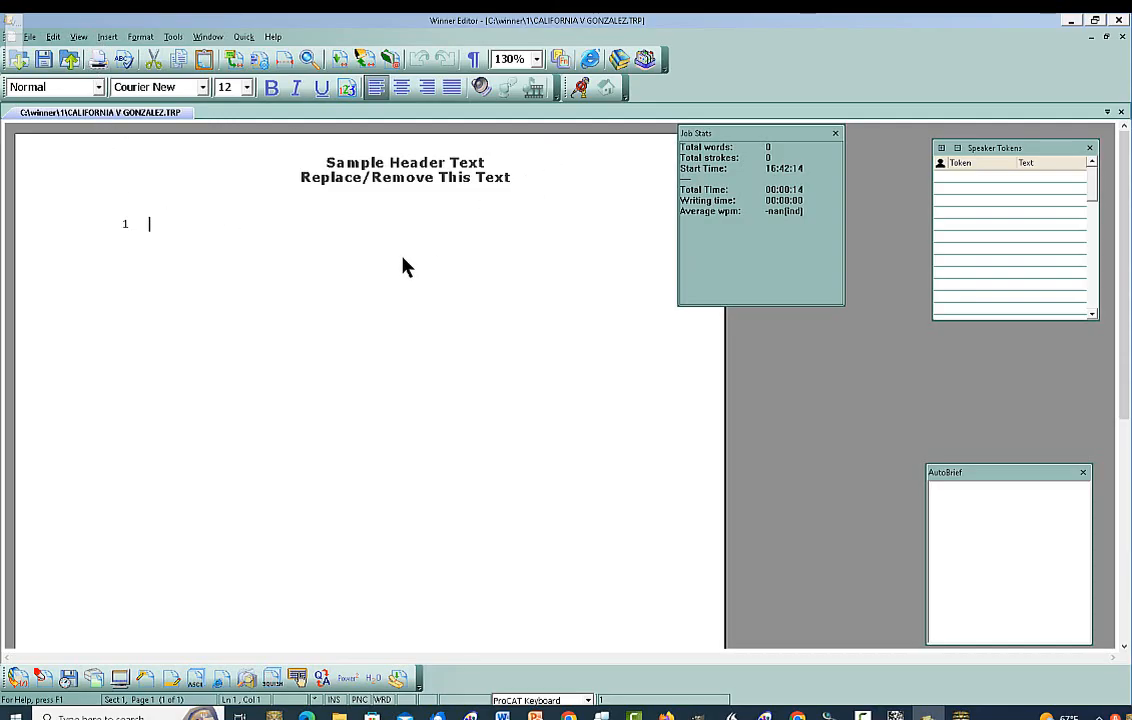
# - Turn on the speech microphone, enable Show Small VU Meter in the audio recorder, and minimize the recorder window
pyautogui.click(580, 91)
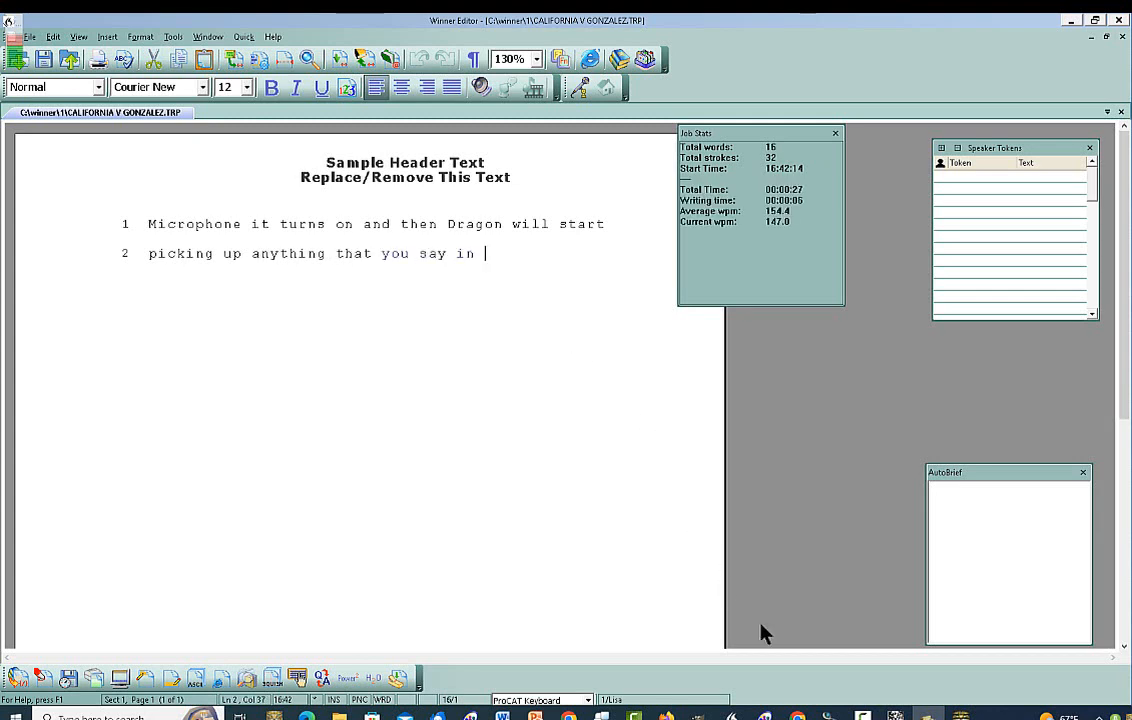
pyautogui.click(928, 716)
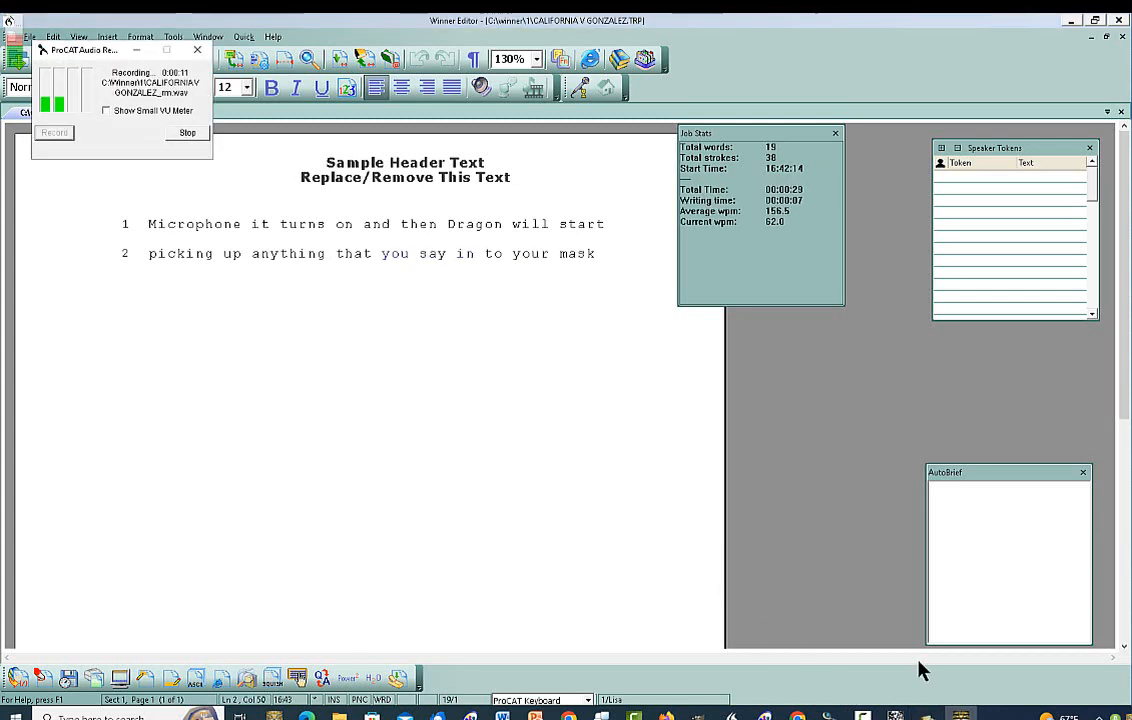
pyautogui.moveTo(960, 714)
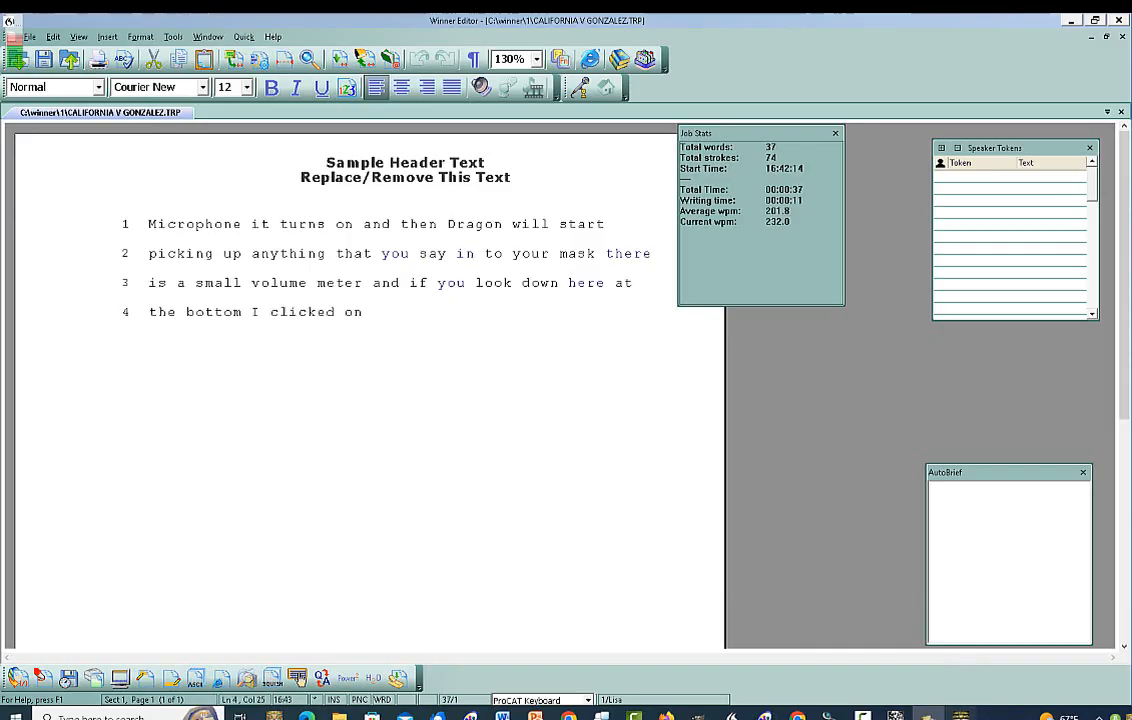
pyautogui.click(960, 716)
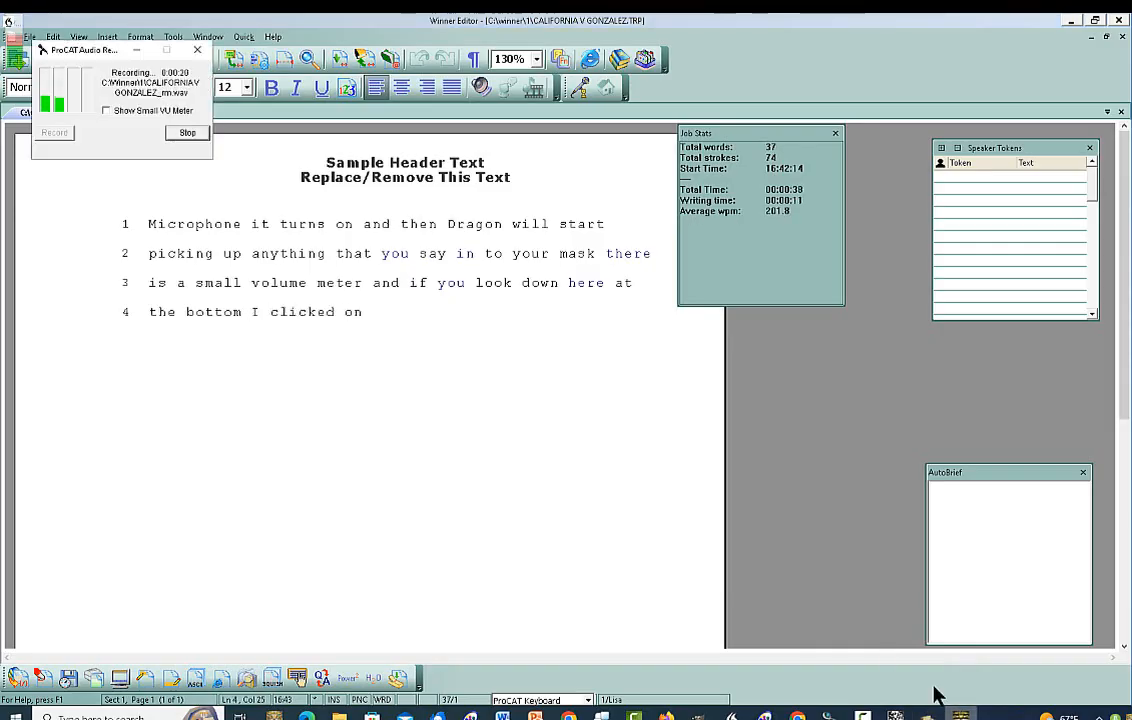
pyautogui.click(106, 112)
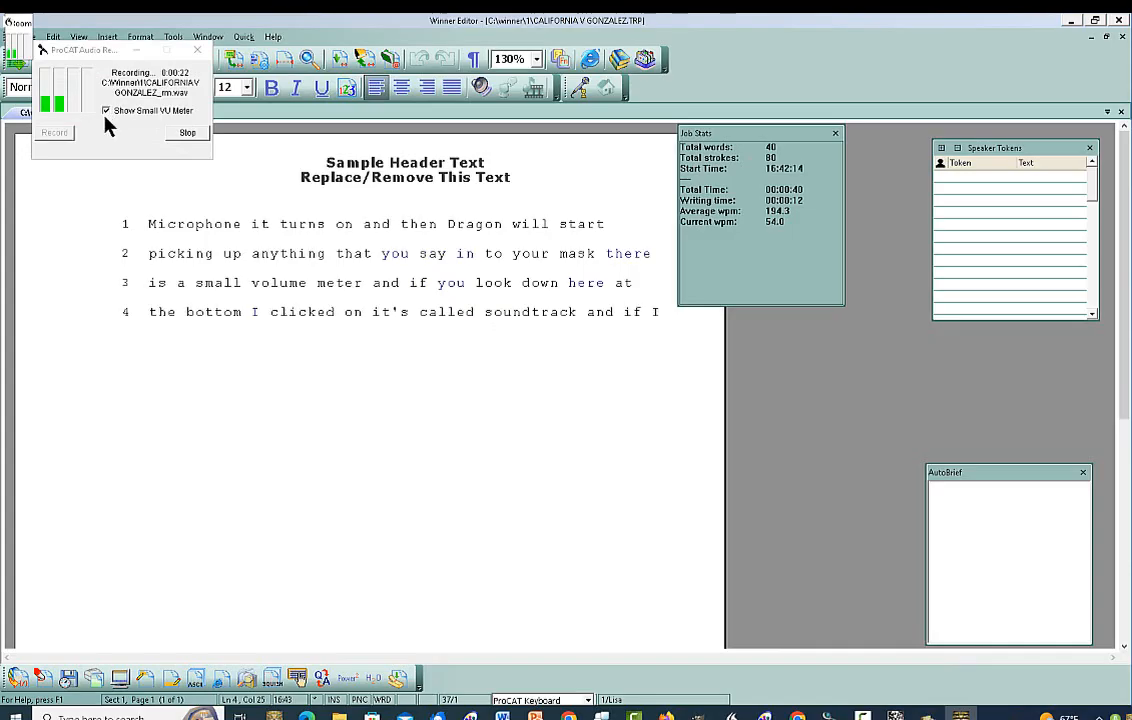
pyautogui.click(138, 50)
# - Move the room and voice volume meters to the empty toolbar area and the Job Stats panel off the transcript page
pyautogui.moveTo(60, 32); pyautogui.dragTo(948, 43)
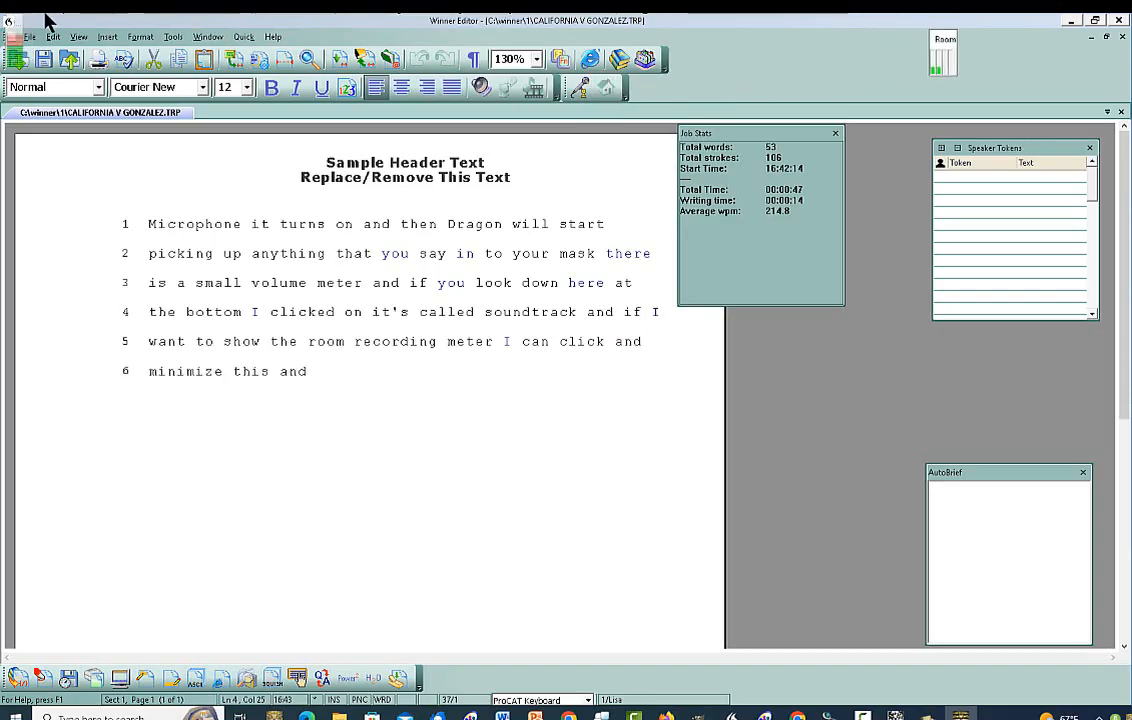
pyautogui.moveTo(18, 20); pyautogui.dragTo(809, 45)
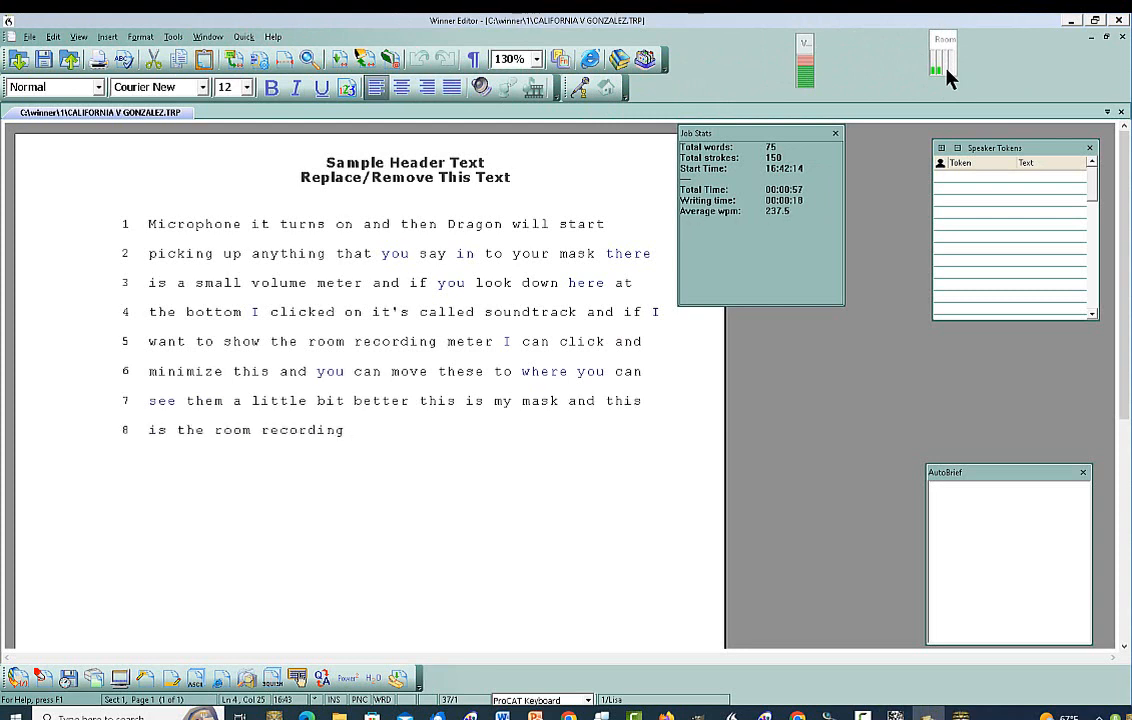
pyautogui.moveTo(762, 140); pyautogui.dragTo(837, 148)
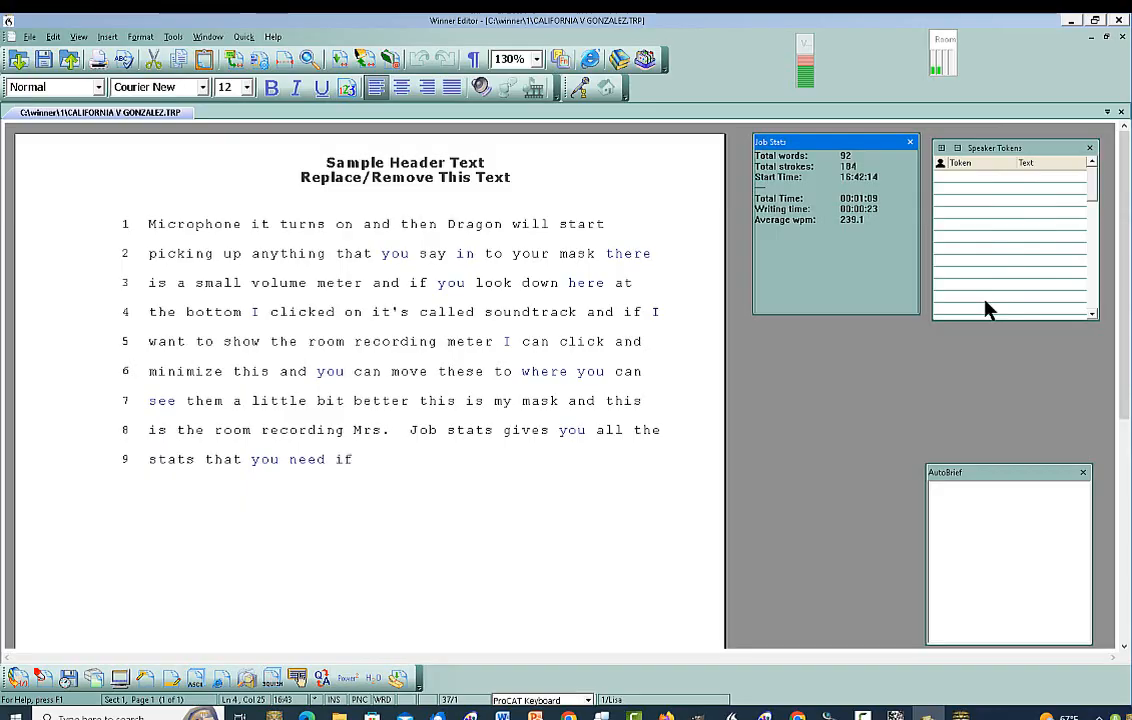
# - Close the AutoBrief panel, then show the Speech Tokens panel and place it directly below the Speaker Tokens panel
pyautogui.click(1081, 472)
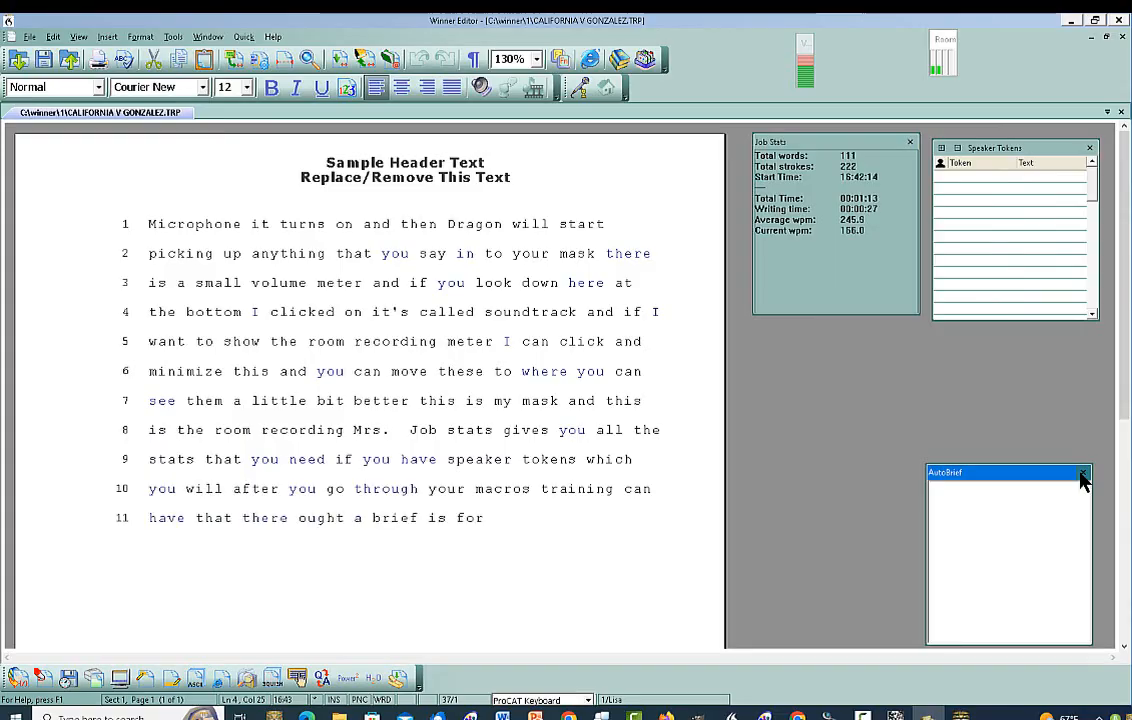
pyautogui.click(1082, 474)
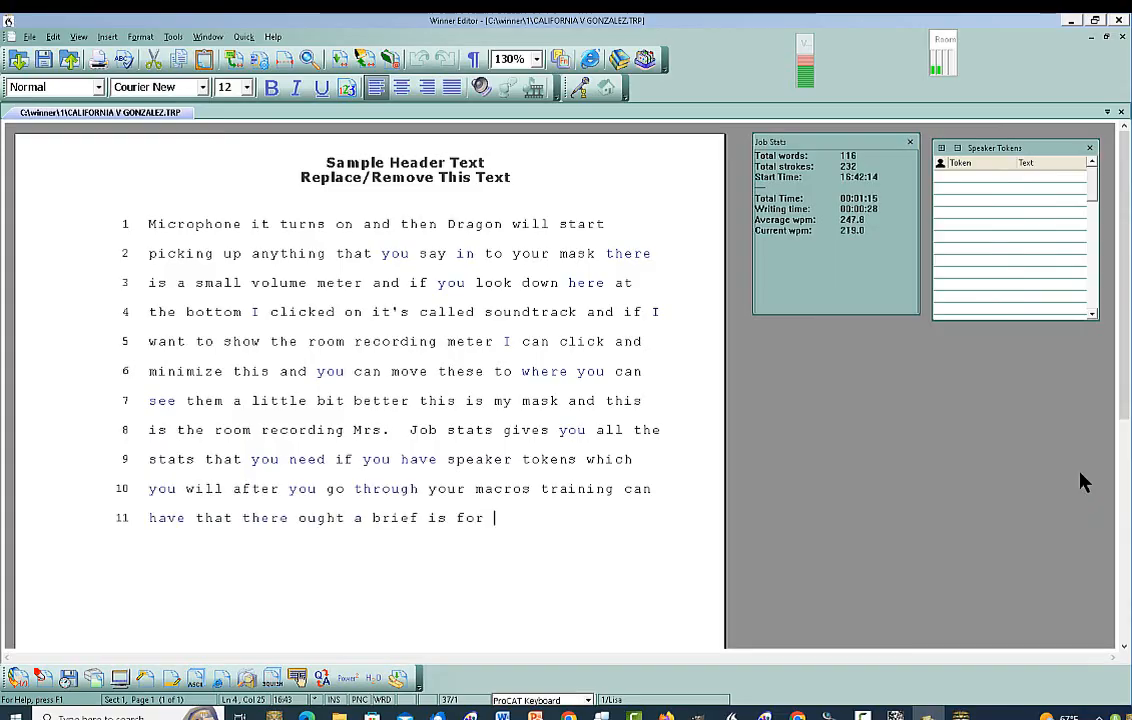
pyautogui.click(90, 38)
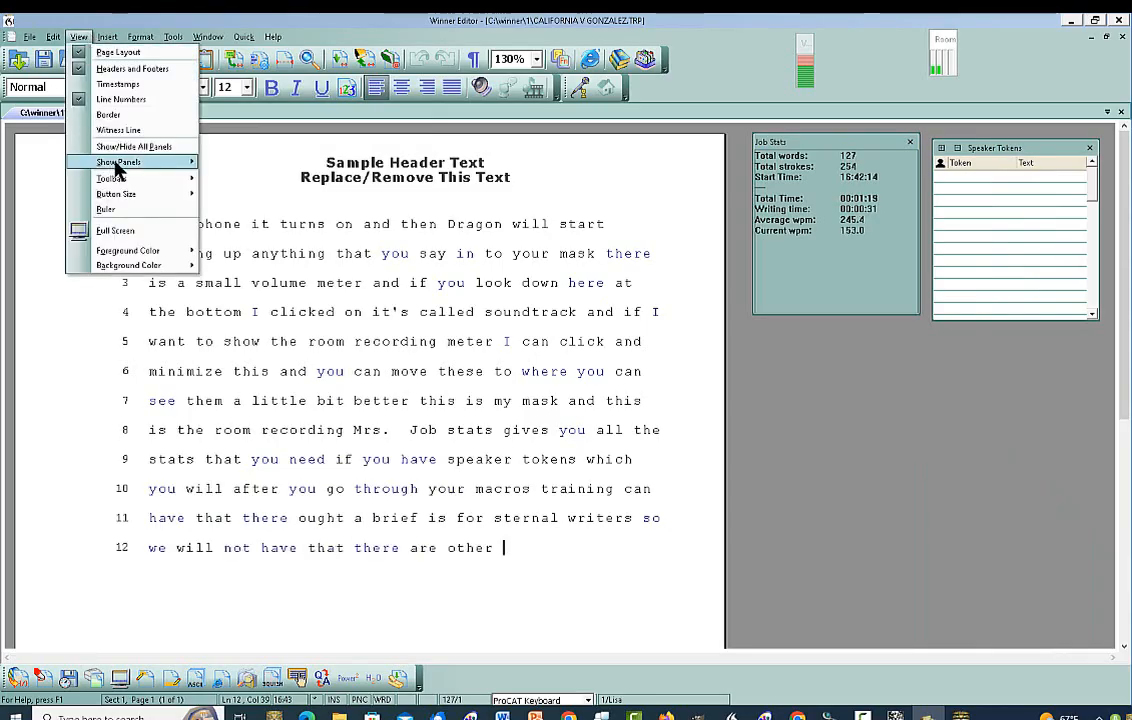
pyautogui.moveTo(117, 170)
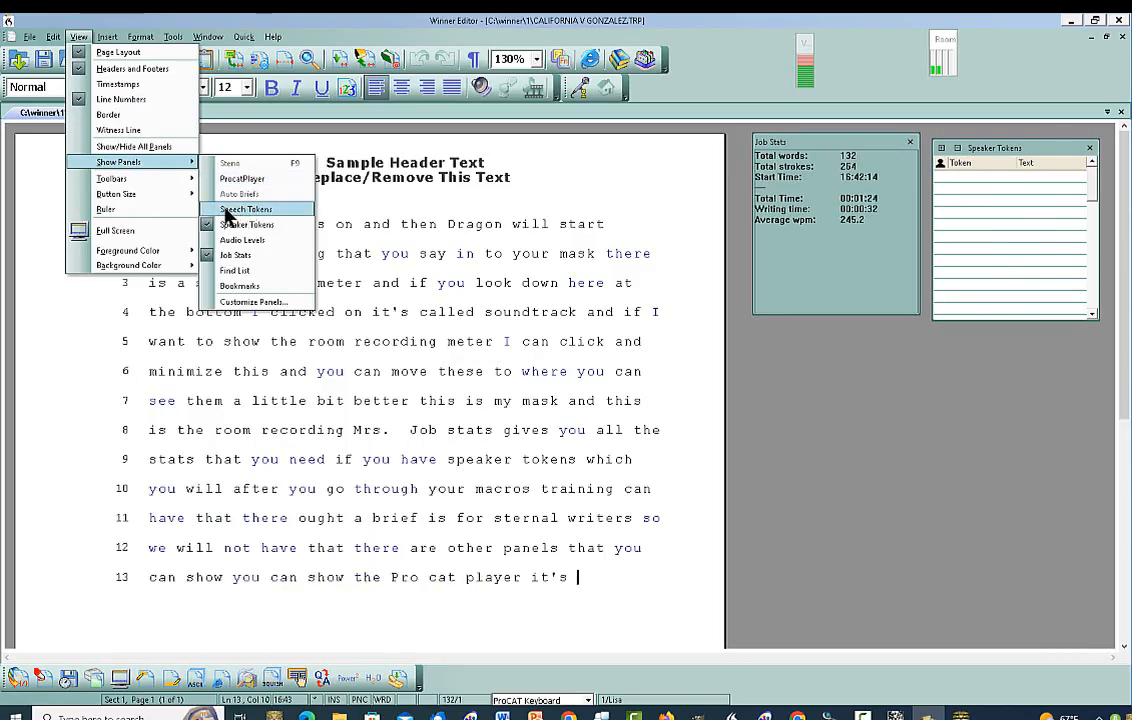
pyautogui.click(238, 210)
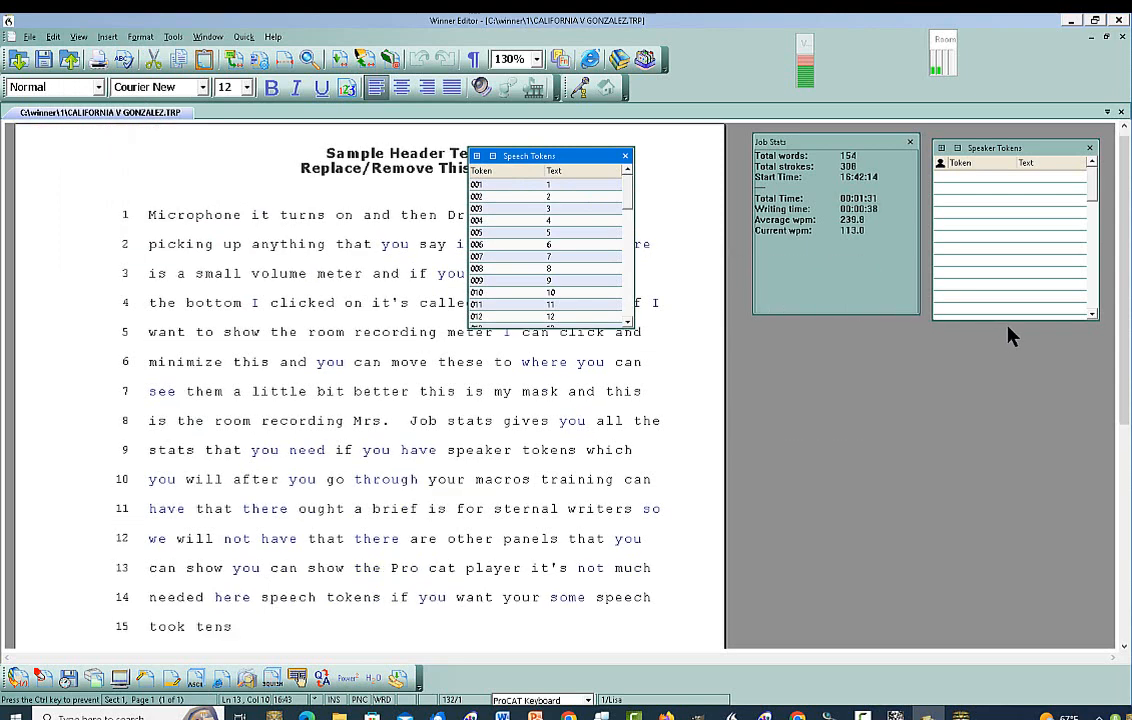
pyautogui.moveTo(1000, 329); pyautogui.dragTo(999, 331)
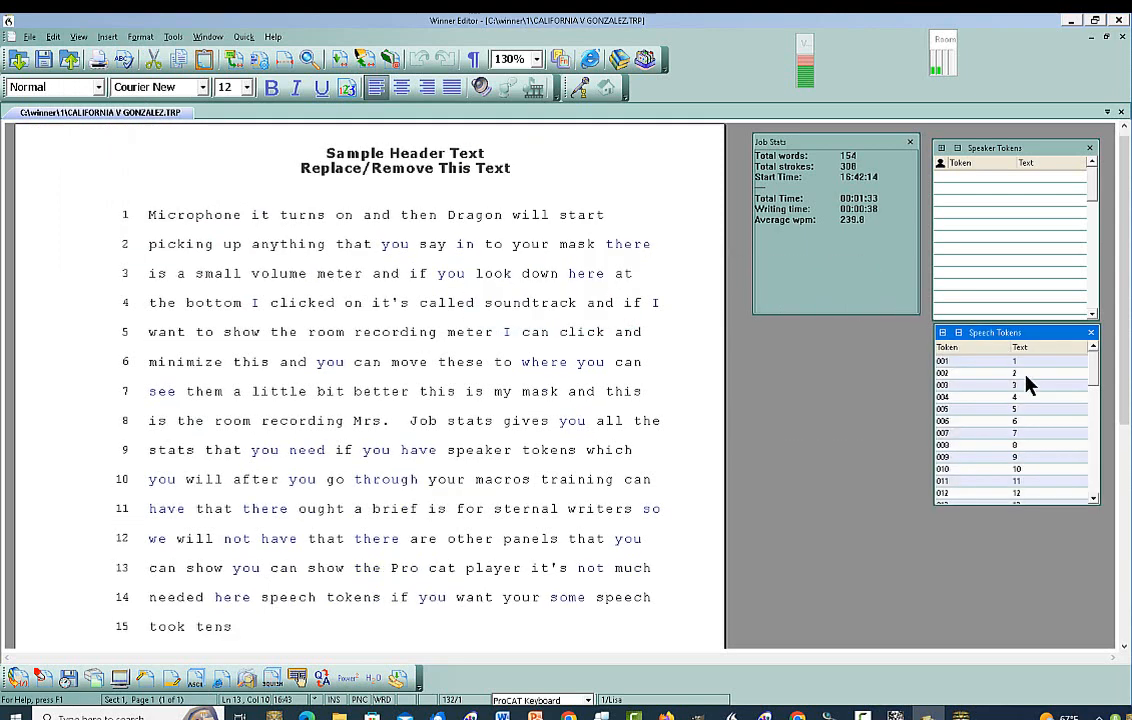
pyautogui.scroll(-13, 1030, 413)
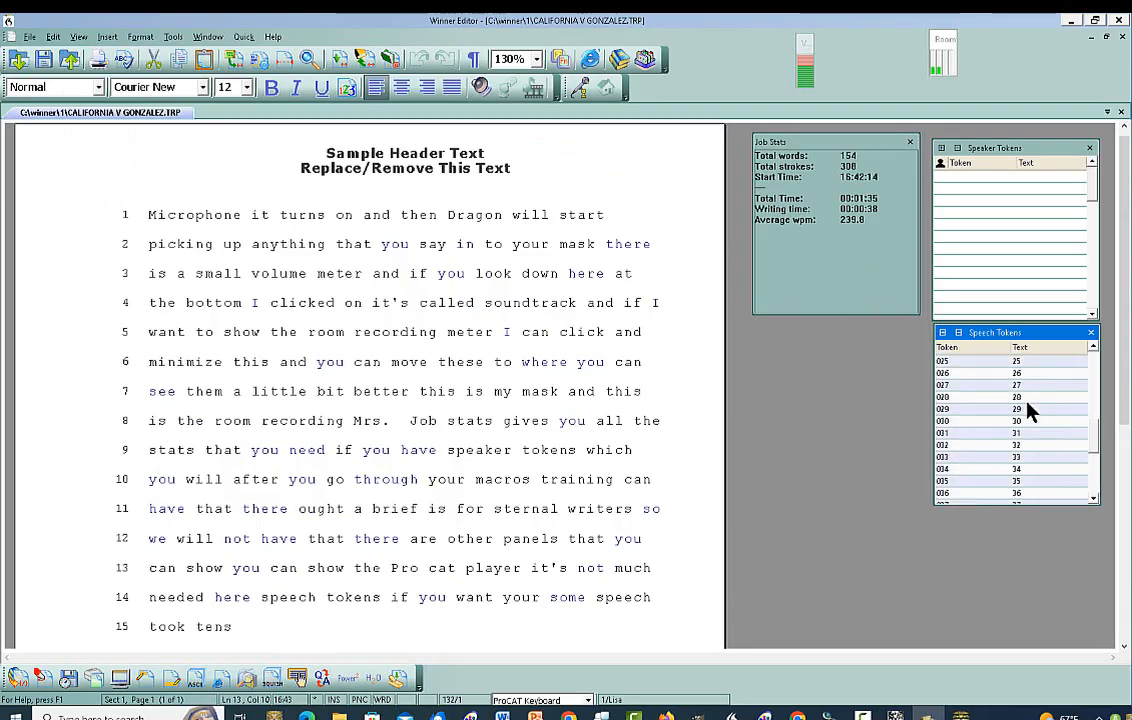
pyautogui.scroll(13, 1030, 413)
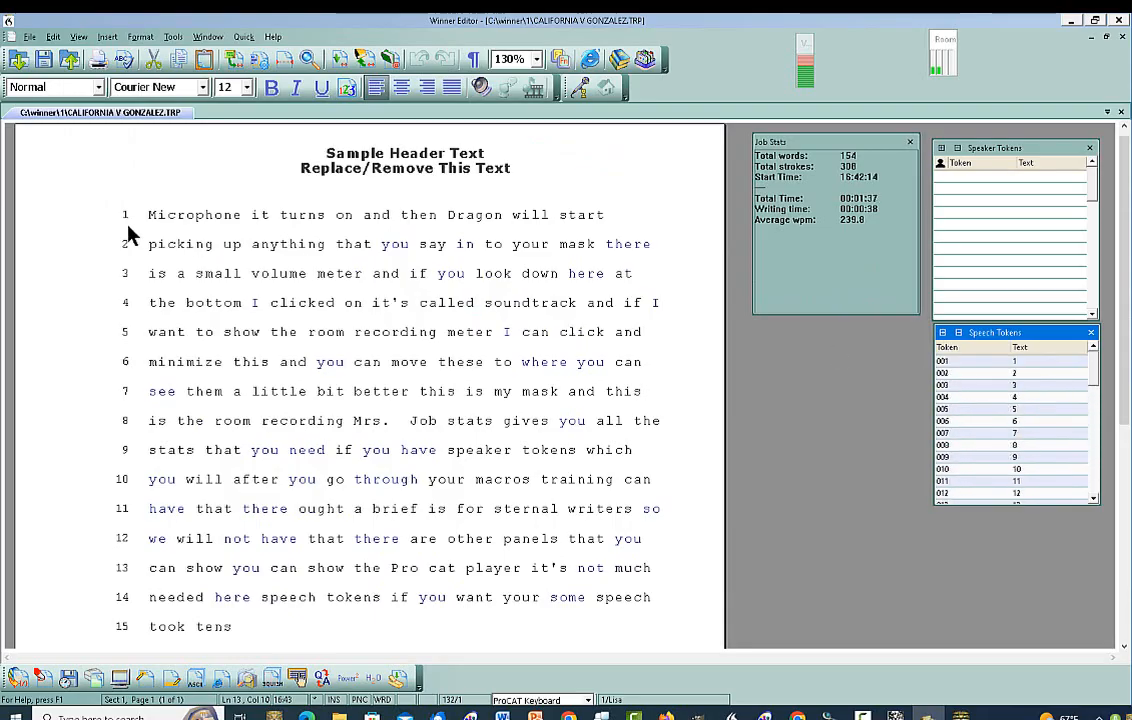
pyautogui.click(78, 37)
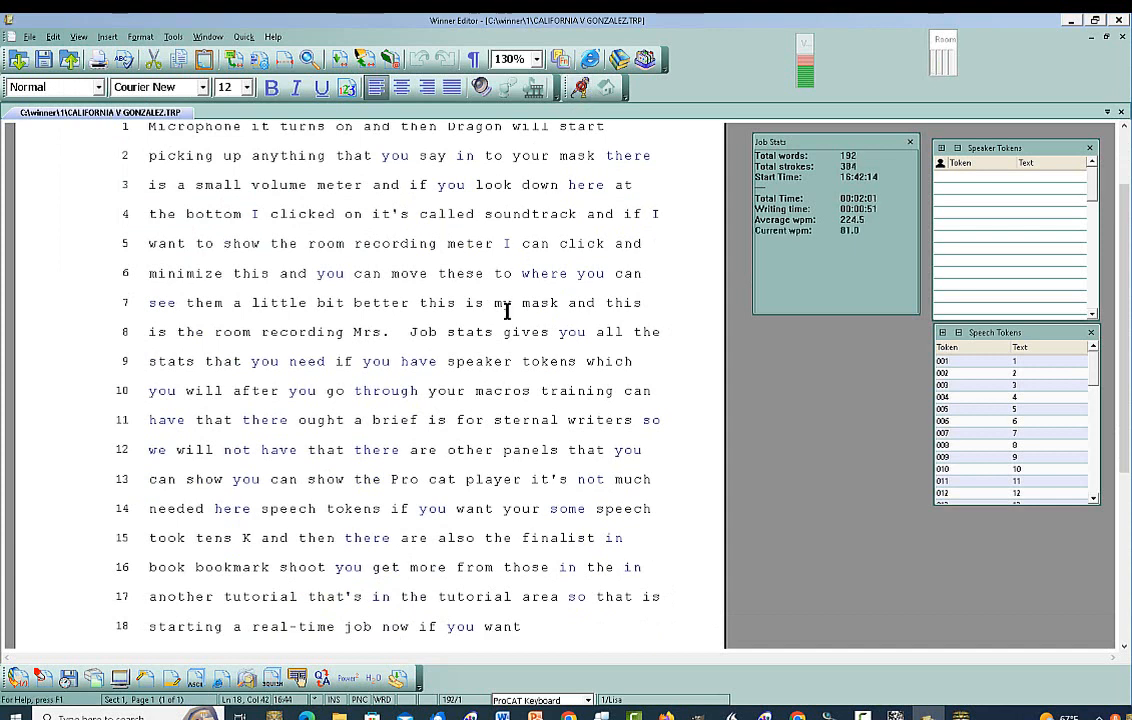
# - Place the text cursor on transcript line 5, just before the word "meter"
pyautogui.click(446, 244)
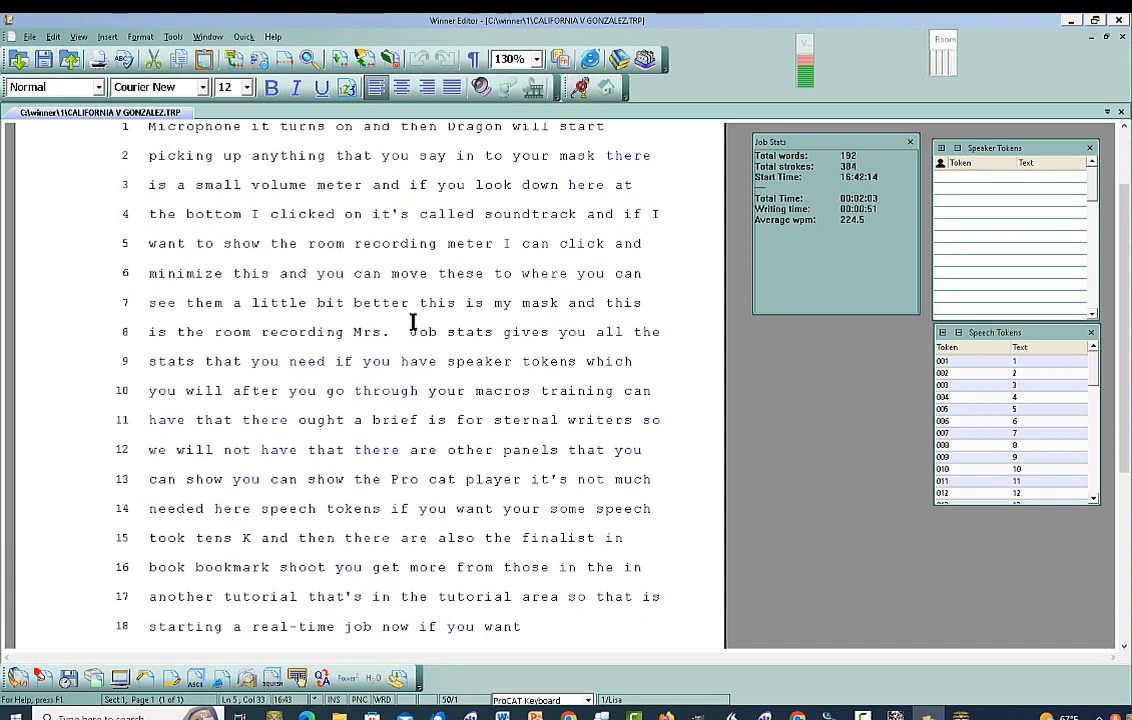